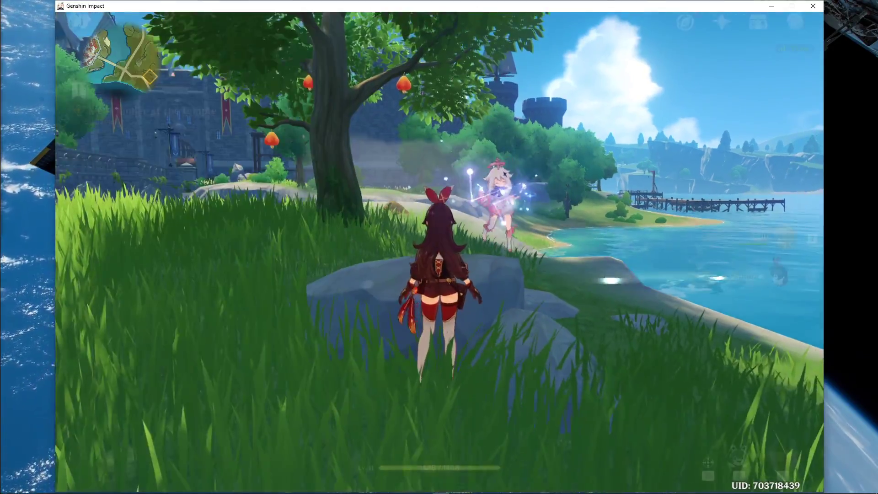
Run across the grass toward the castle walls and switch to the traveler.
key(w)
key(a)
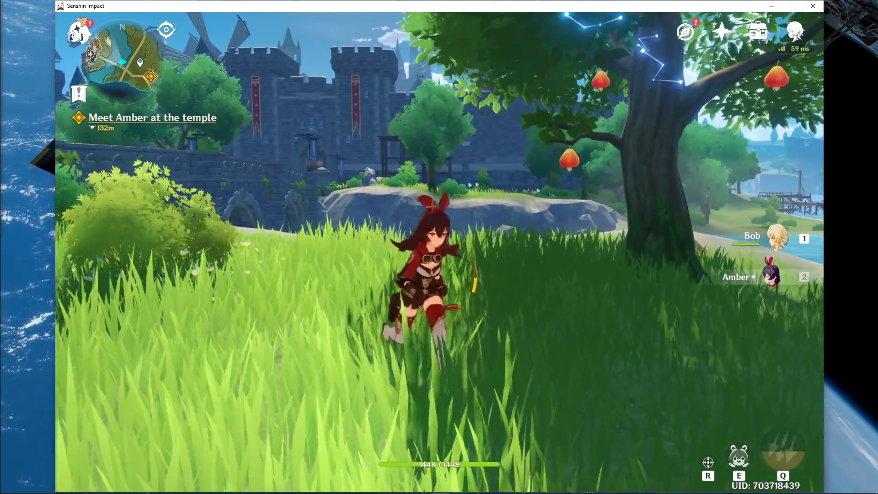
key(1)
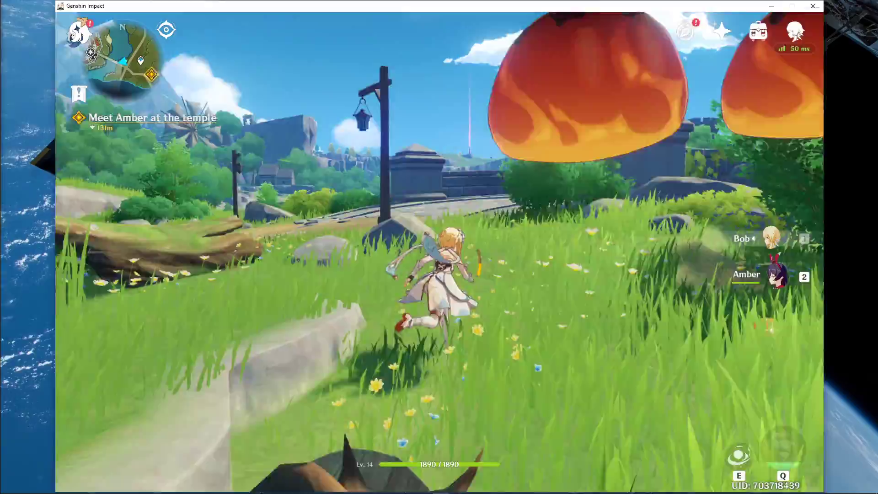
Run across the field along the dirt path, then bring up the Paimon menu.
key(s)
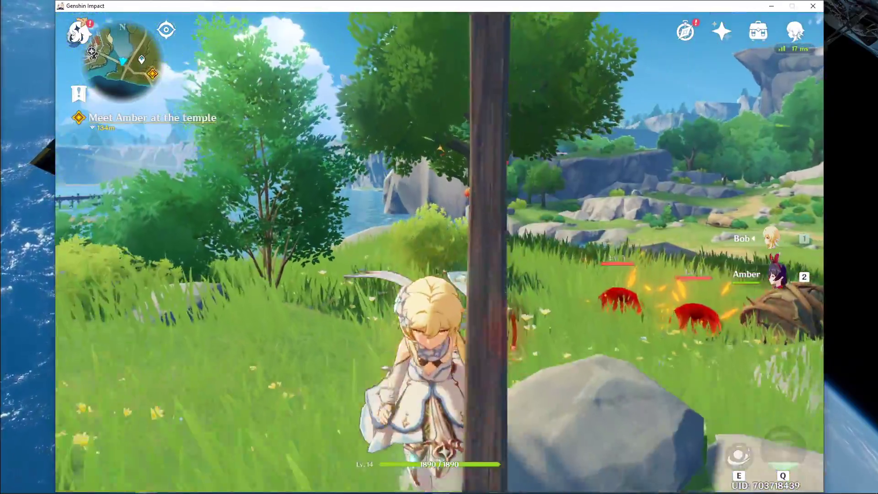
key(d)
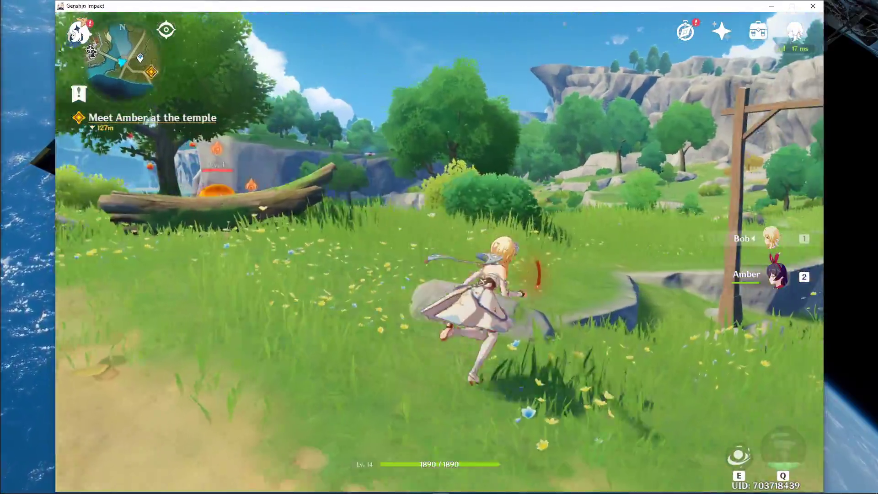
key(w)
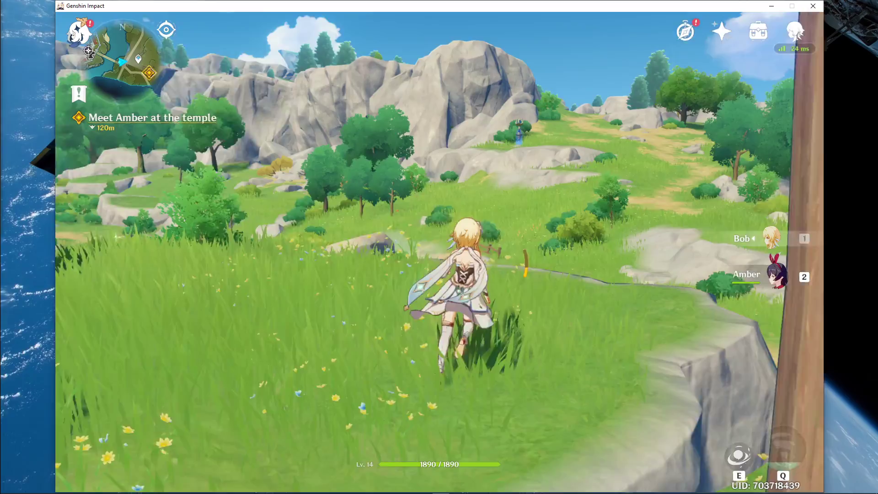
key(w)
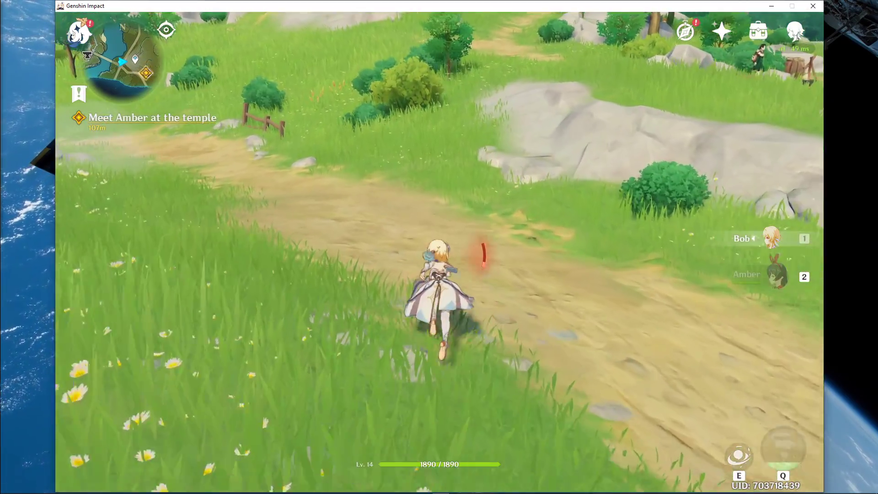
key(w)
key(Escape)
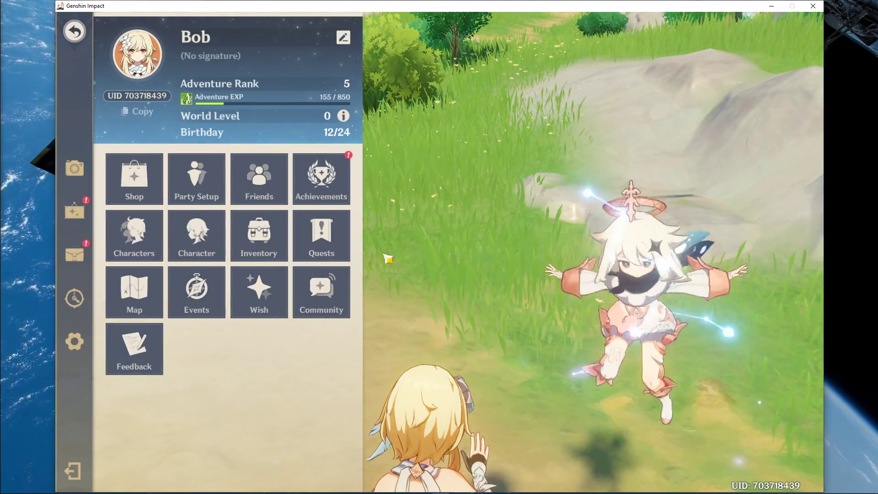
Check Graphics settings, keeping Custom quality and 1680x1050 Windowed display mode unchanged.
click(74, 342)
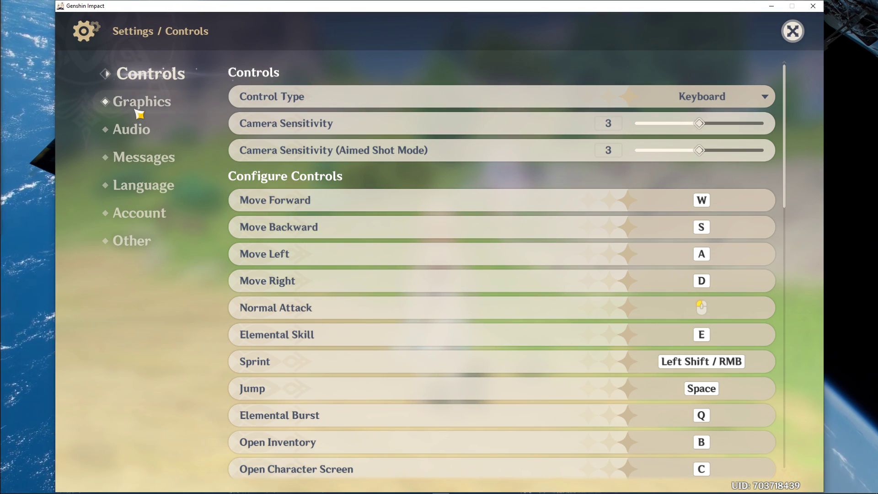
click(139, 115)
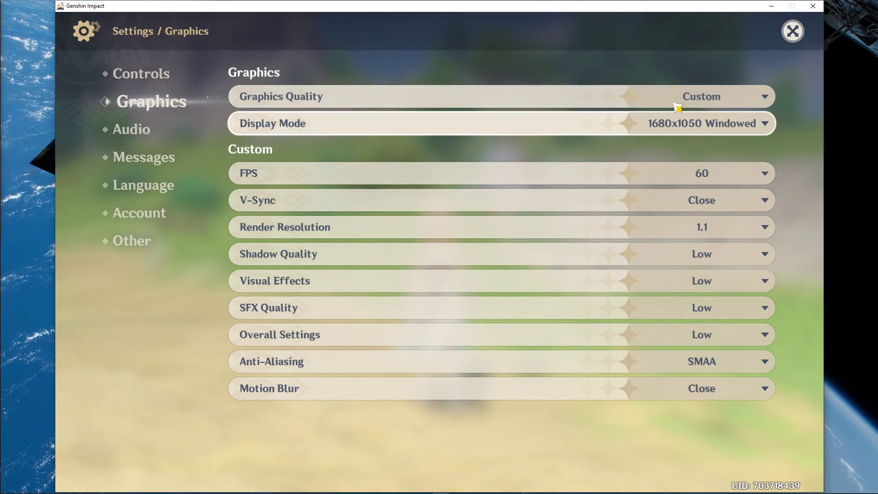
click(678, 96)
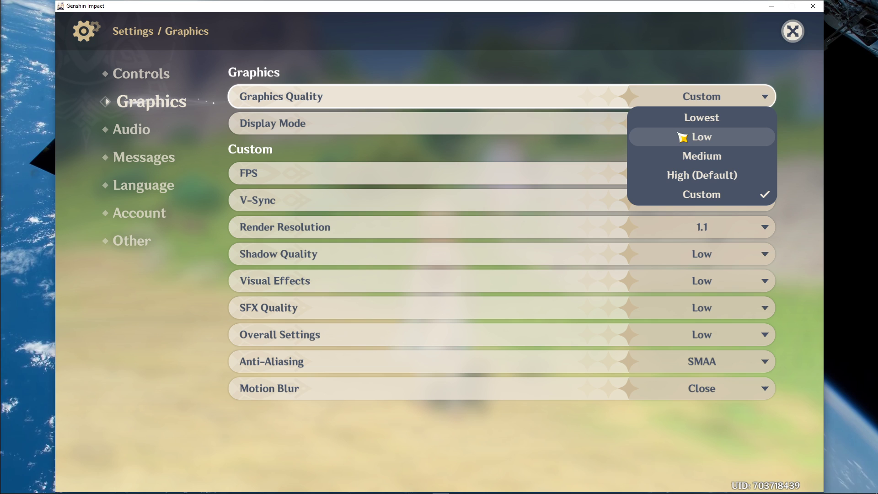
click(792, 133)
click(761, 123)
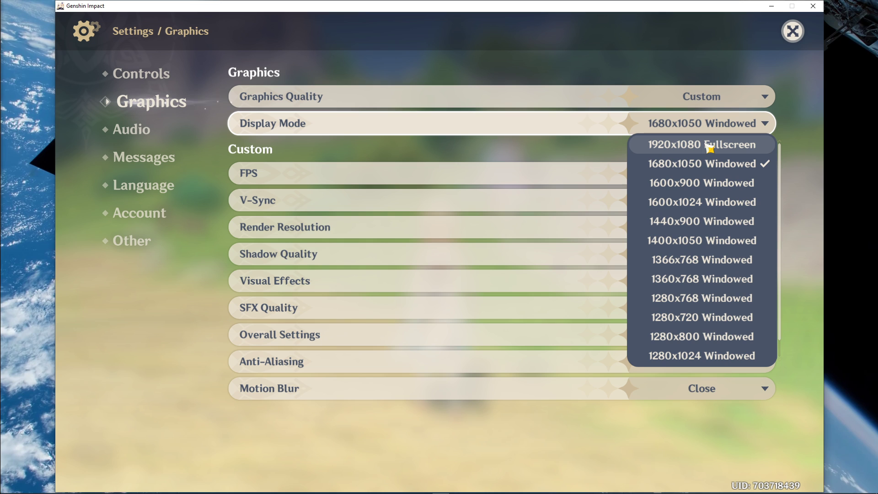
click(784, 133)
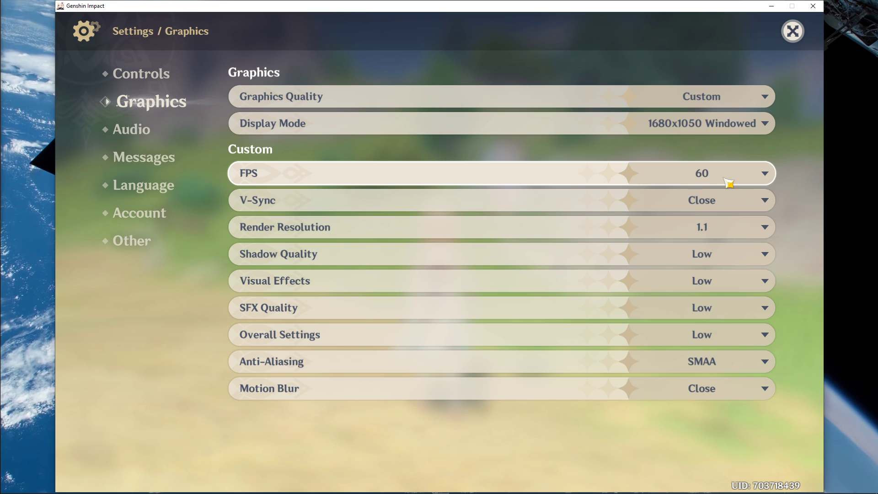
click(707, 229)
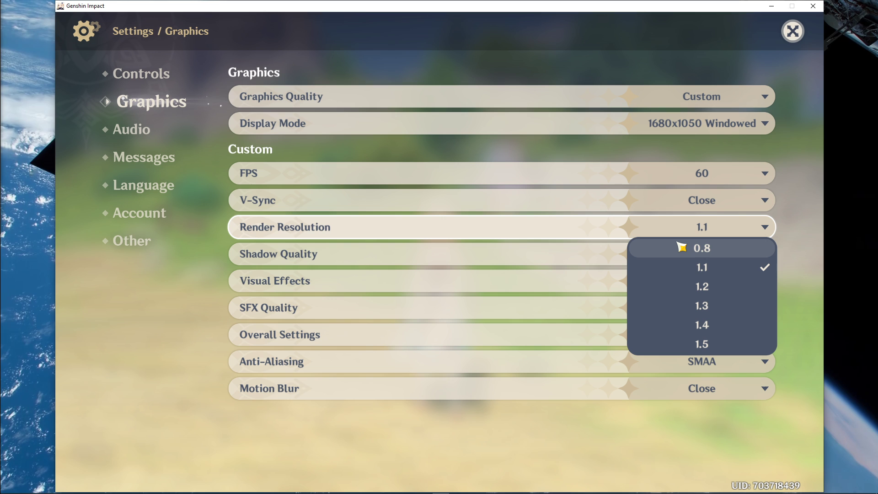
click(794, 235)
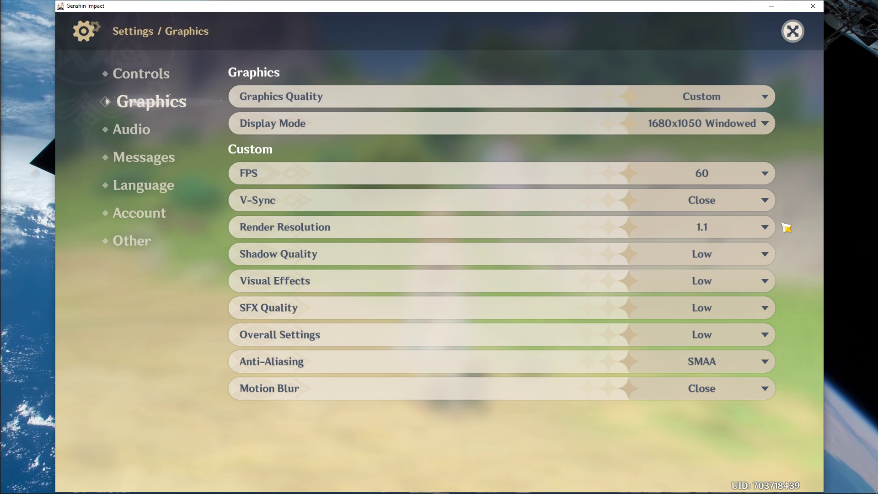
click(768, 253)
click(791, 251)
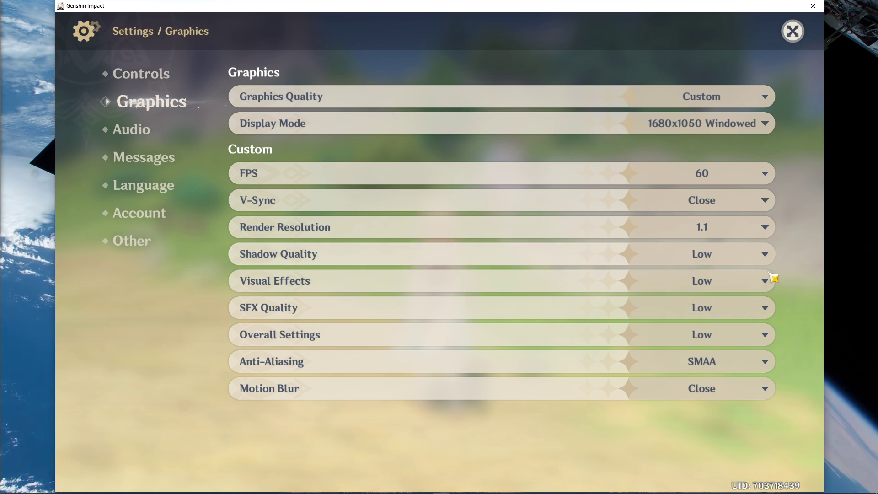
click(761, 287)
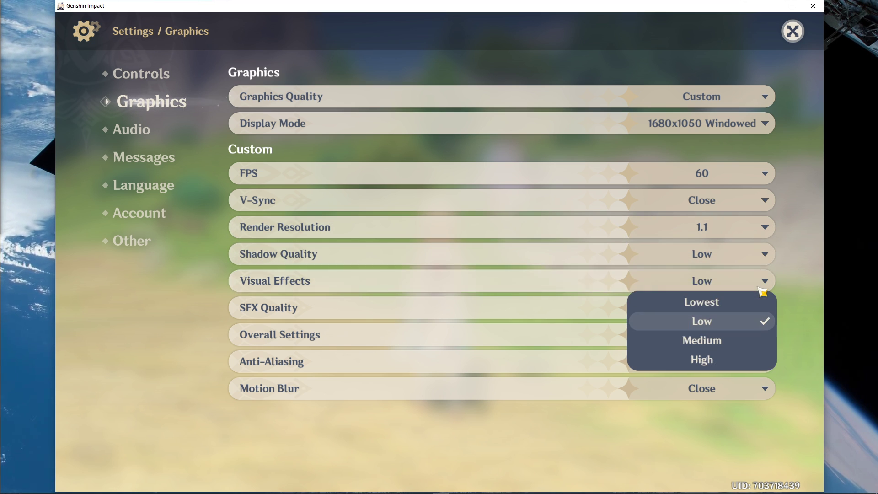
click(804, 314)
click(775, 339)
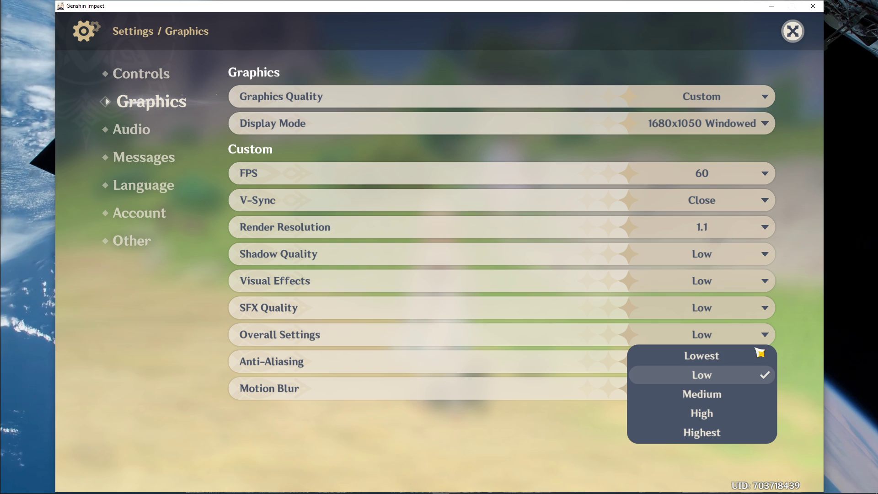
click(796, 382)
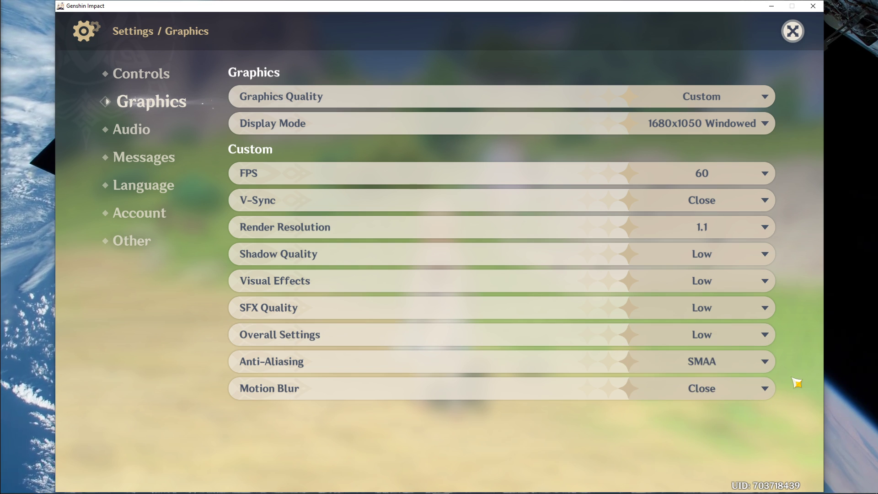
click(759, 363)
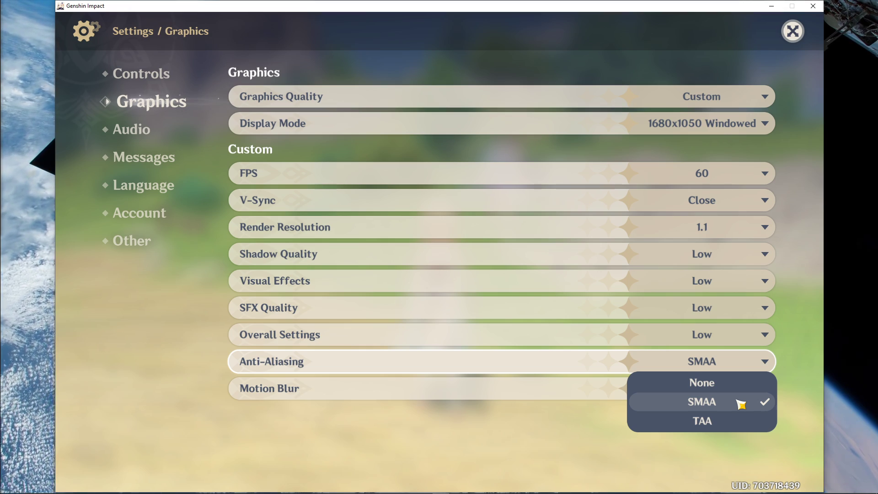
click(790, 402)
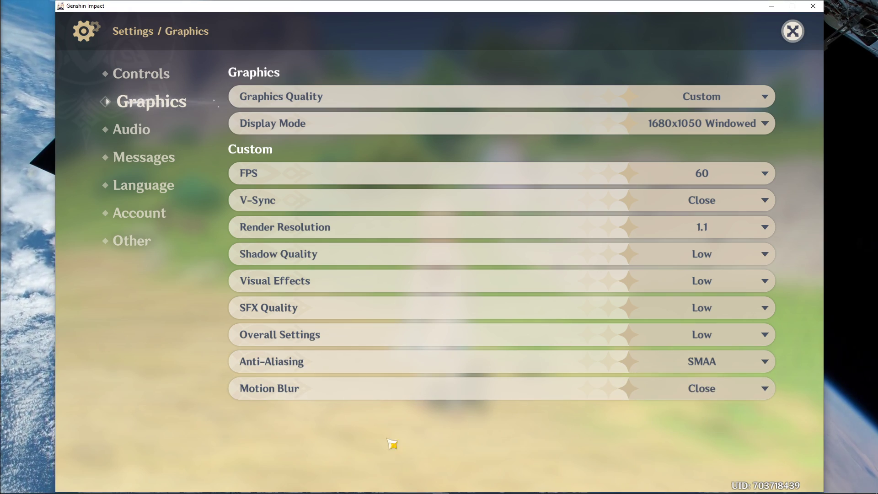
Leave settings, quit the game after one cancelled attempt, and confirm logging out.
key(Escape)
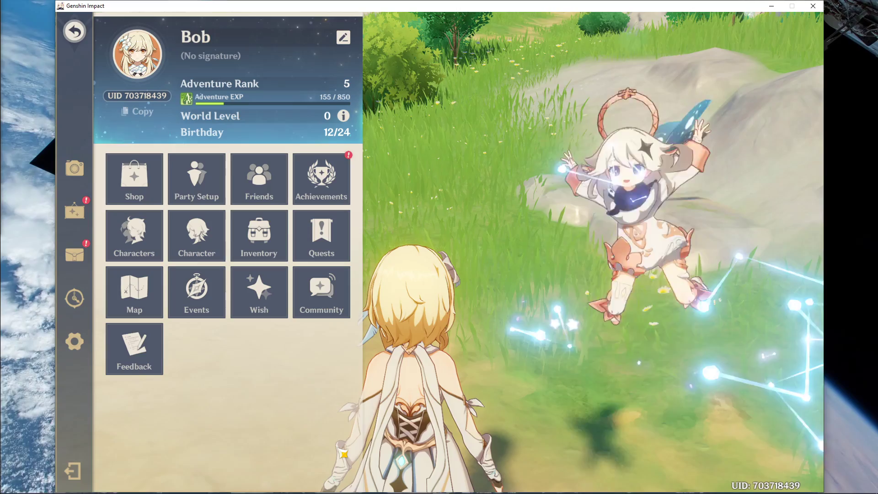
key(Escape)
key(Escape)
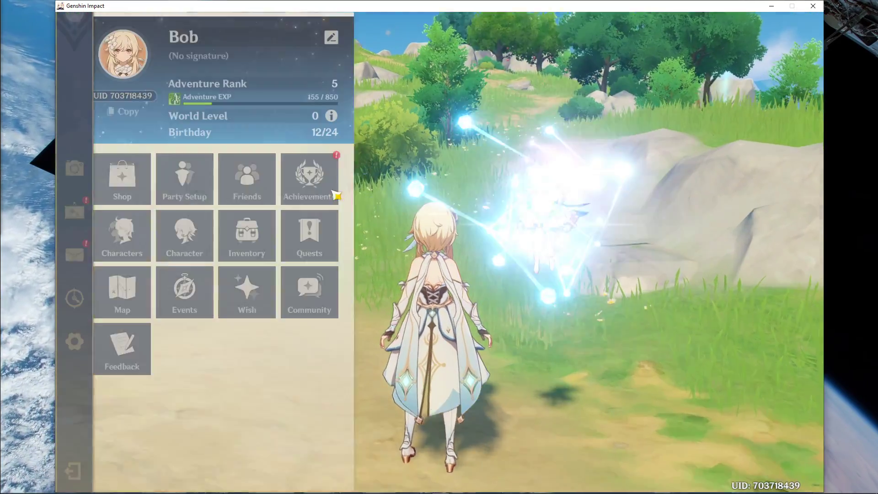
click(73, 471)
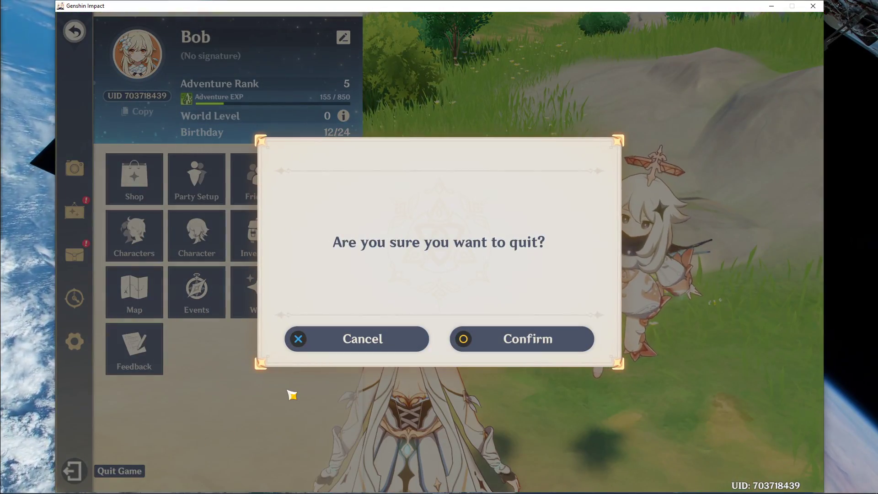
click(320, 339)
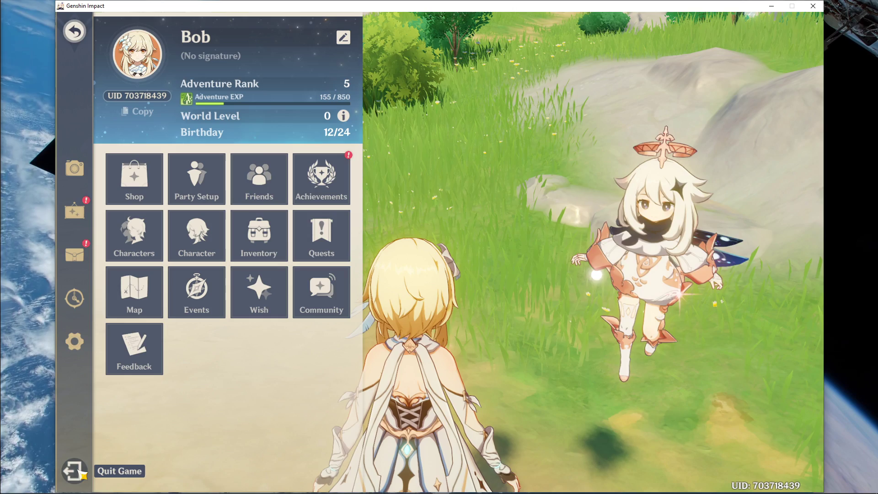
click(74, 471)
click(499, 344)
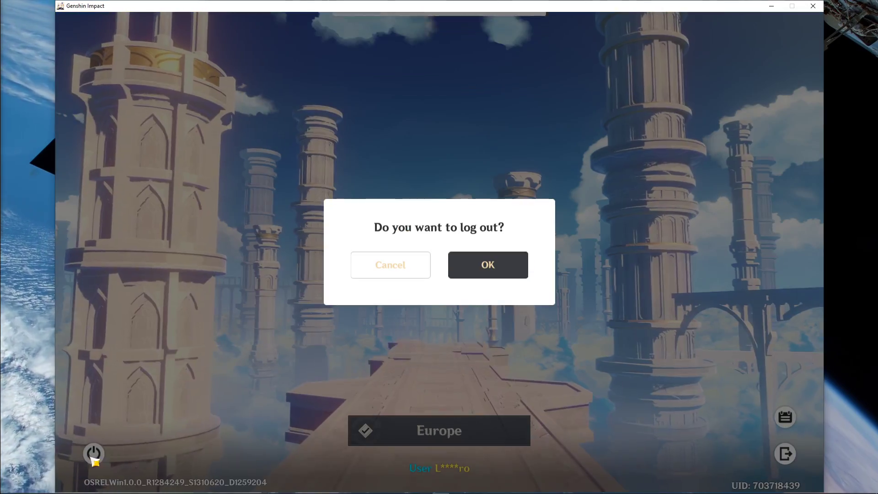
click(487, 264)
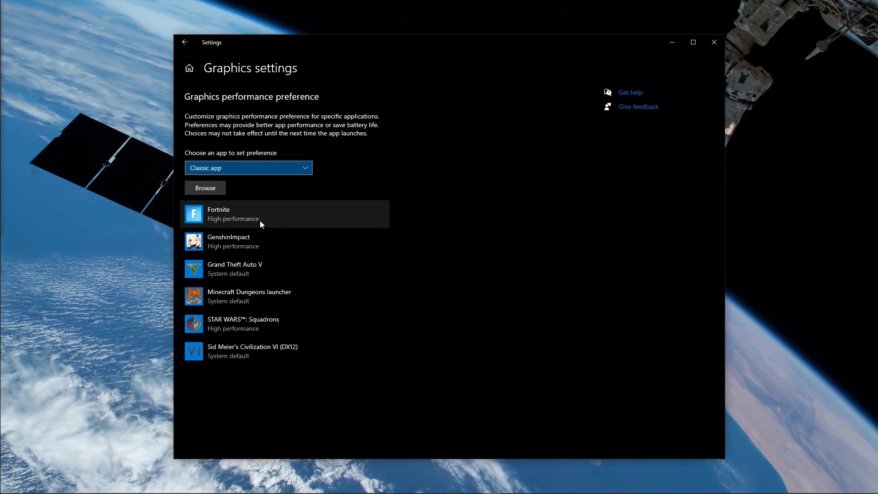
Add GenshinImpact from D:\Program Files\Genshin Impact Game to the graphics preference list.
click(199, 187)
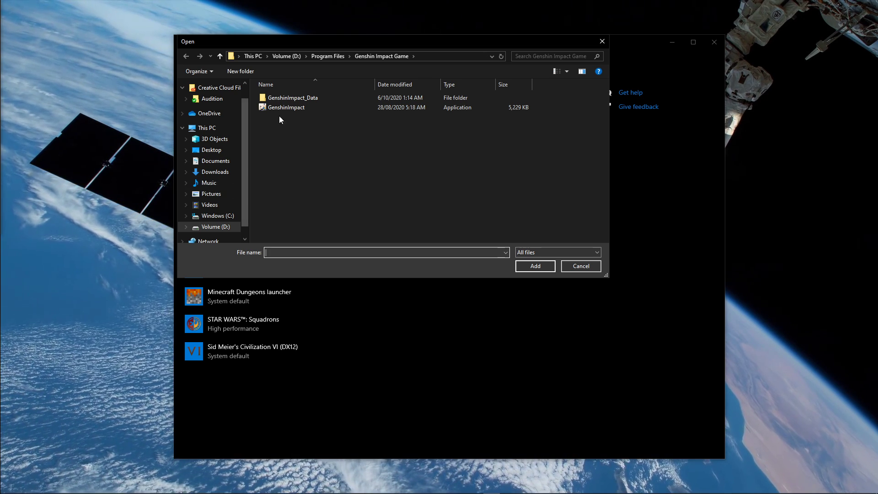
click(277, 58)
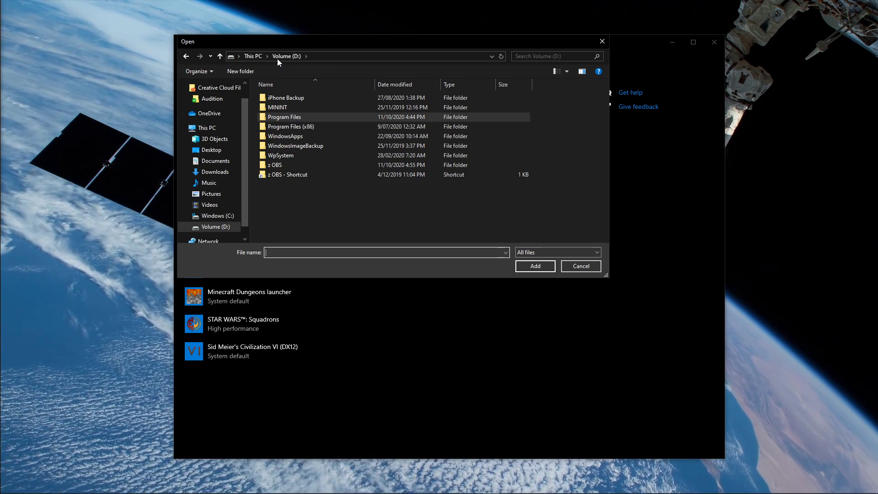
double_click(287, 117)
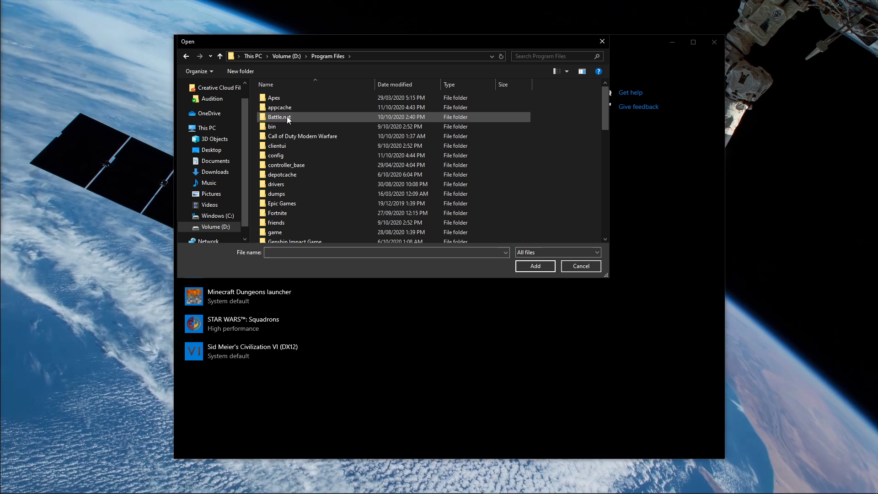
double_click(294, 240)
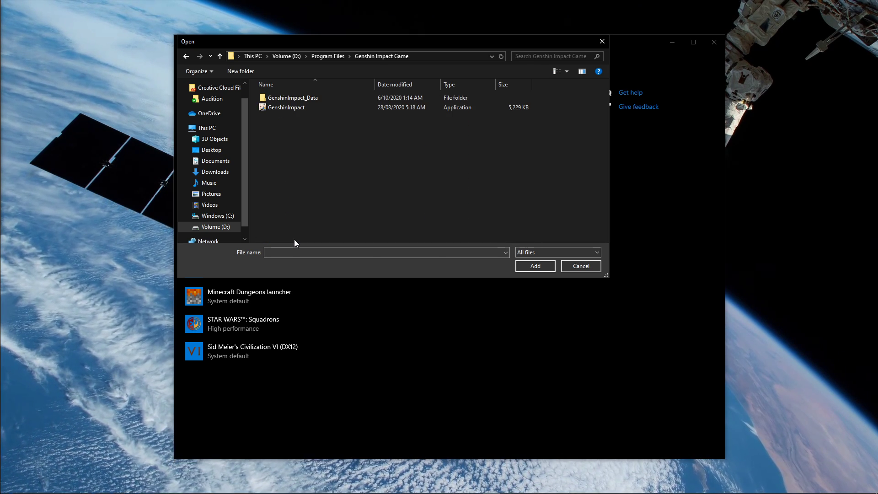
click(286, 109)
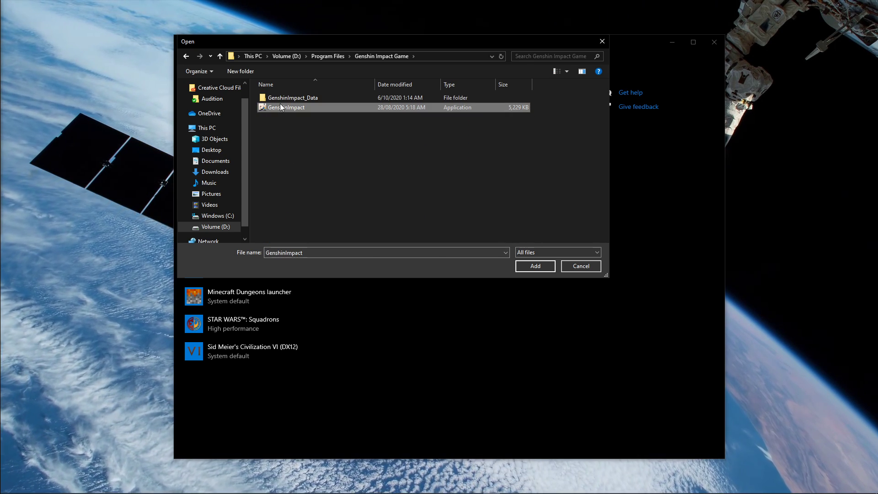
click(520, 265)
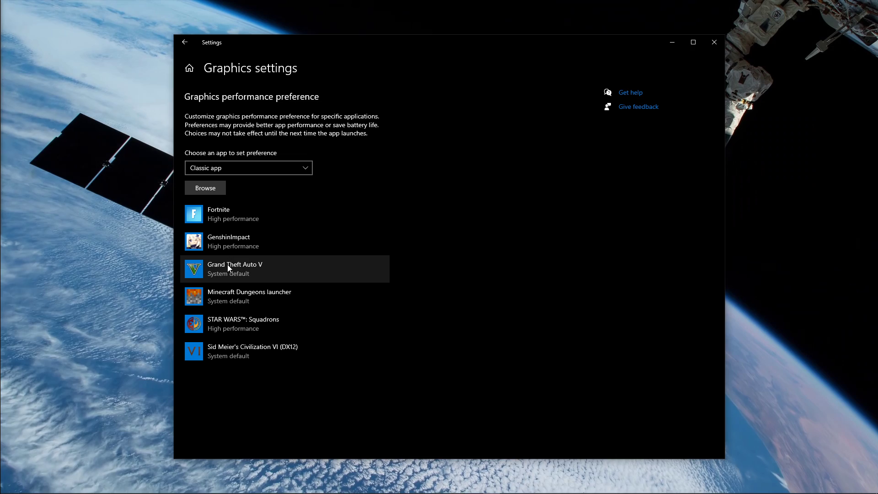
Set GenshinImpact's GPU preference to High performance and save it.
click(222, 237)
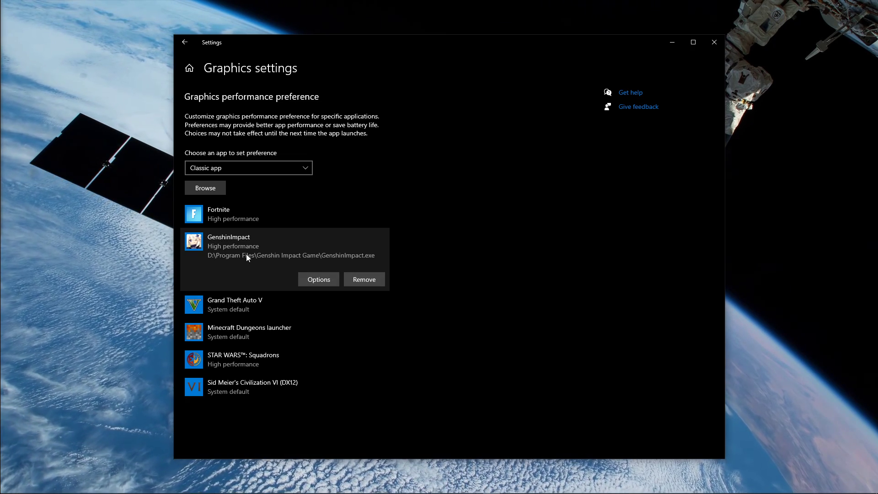
click(312, 284)
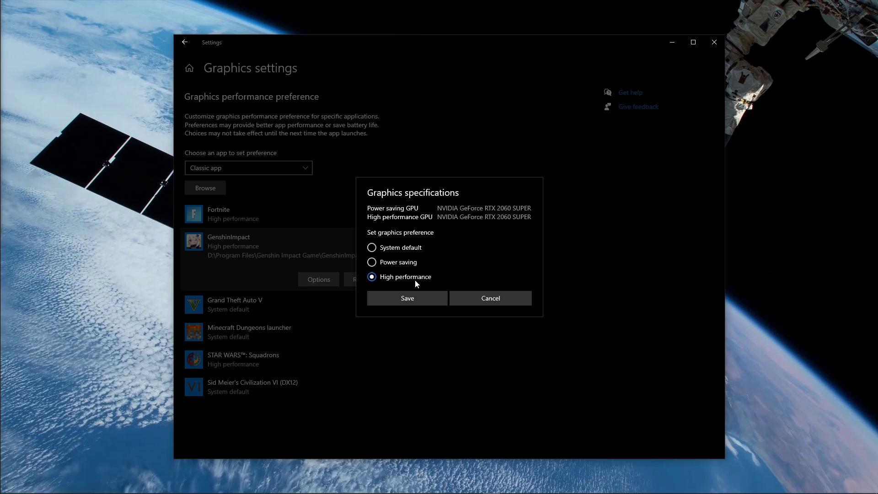
click(400, 301)
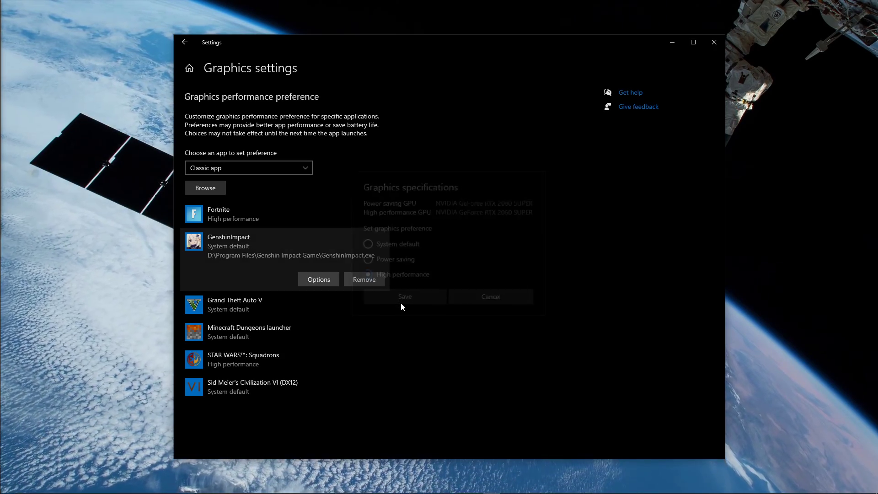
Go to Game bar settings via search and scroll the Captures page showing recording off.
key(alt+Left)
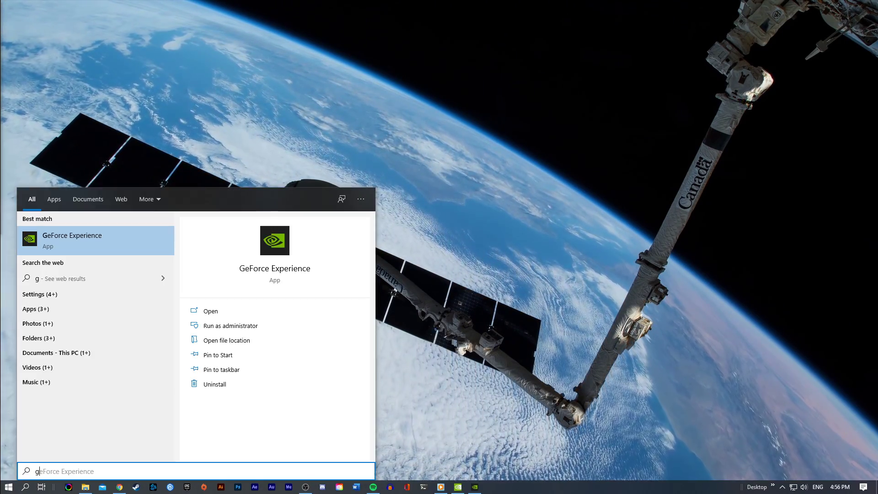
key(Return)
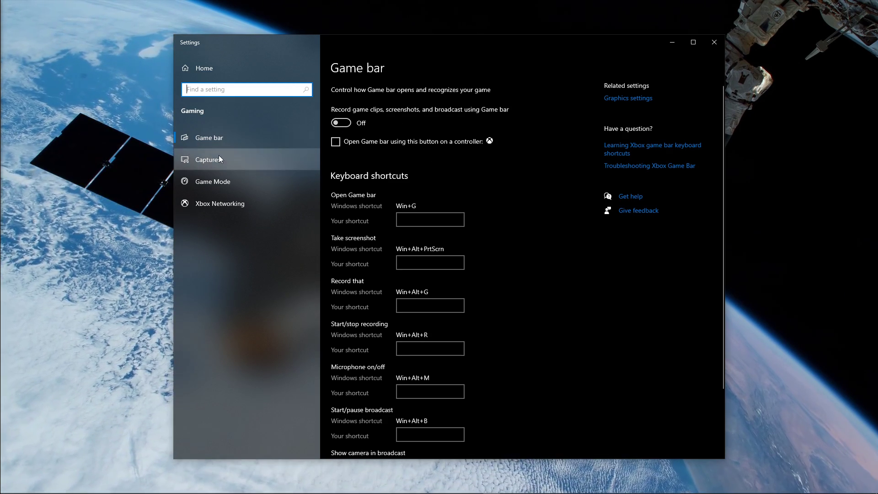
click(229, 161)
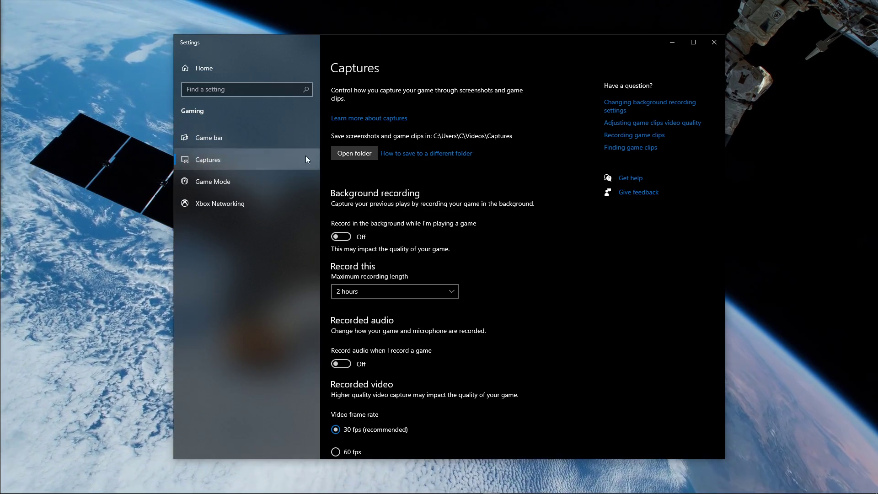
scroll(347, 229, down, 2)
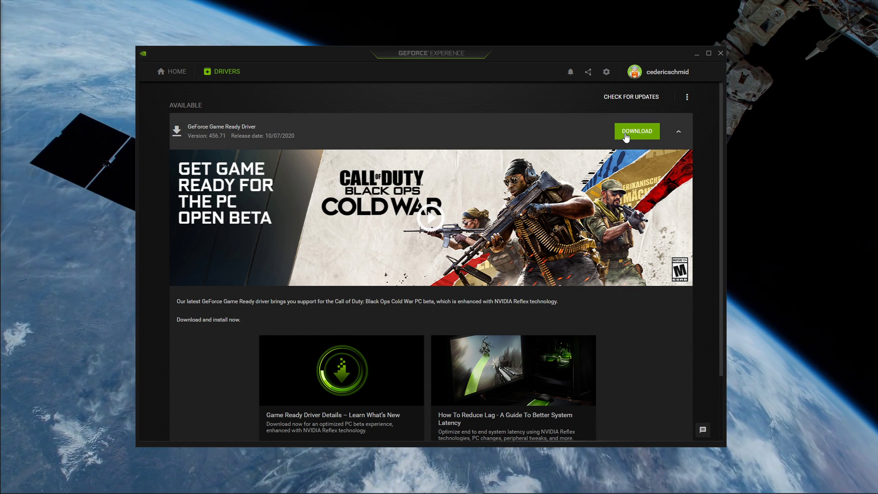
Collapse and re-expand the Game Ready Driver 456.71 details.
click(677, 134)
click(676, 134)
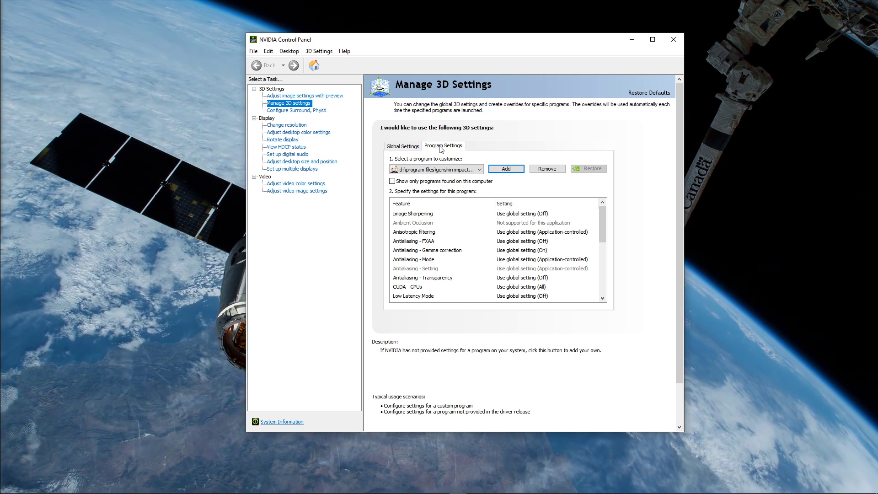
Add GenshinImpact as a custom program in Program Settings.
click(500, 171)
click(396, 182)
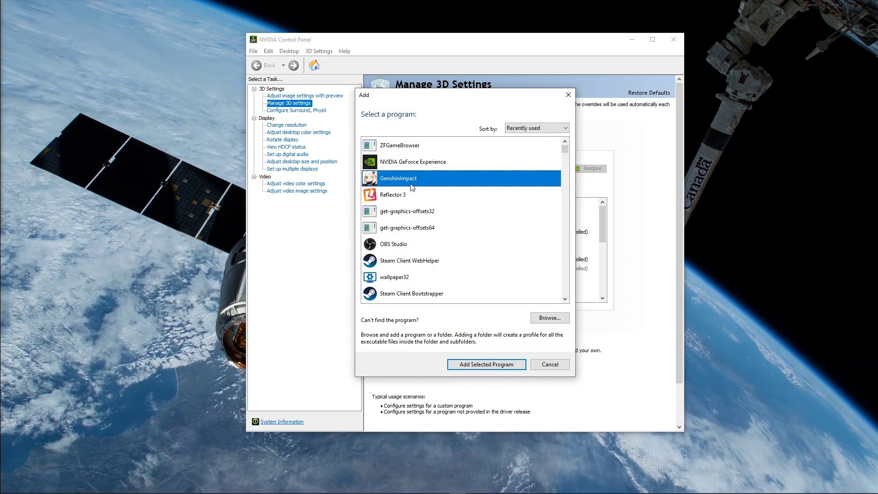
key(Return)
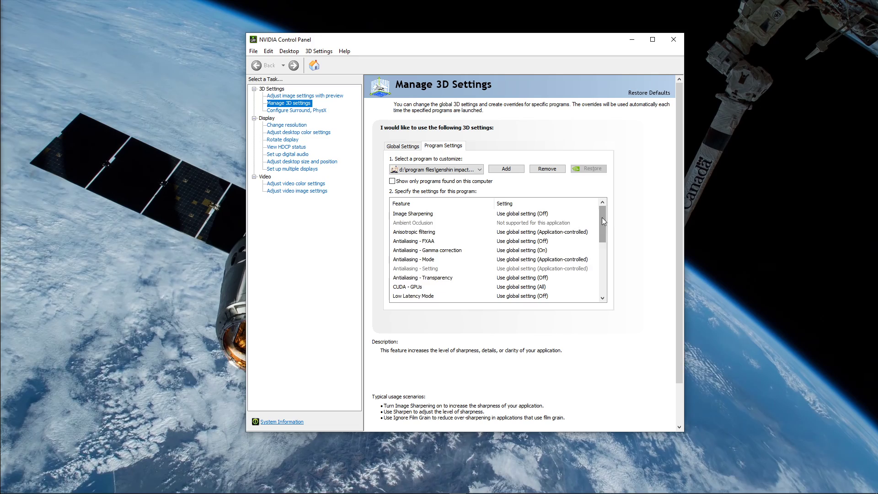
Leave CUDA - GPUs unchanged, set Power management mode to Prefer maximum performance, then bring up Texture filtering - Quality.
drag(602, 218, 603, 230)
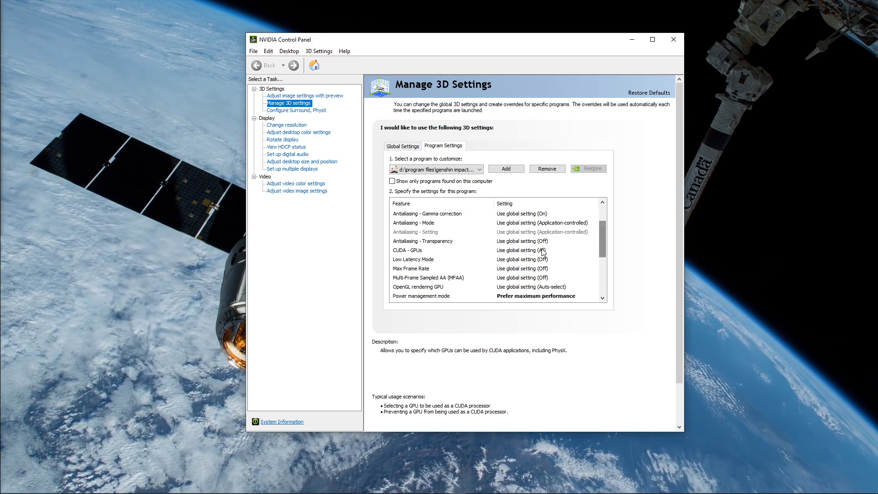
click(510, 250)
click(509, 252)
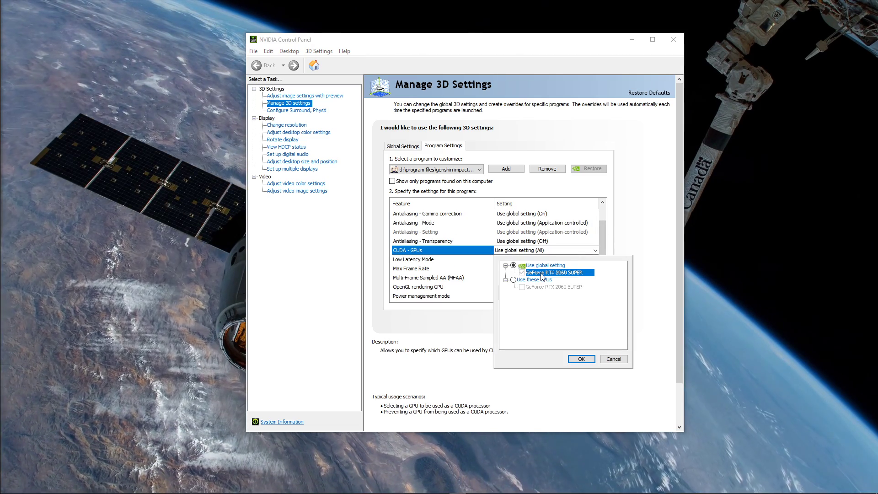
click(623, 246)
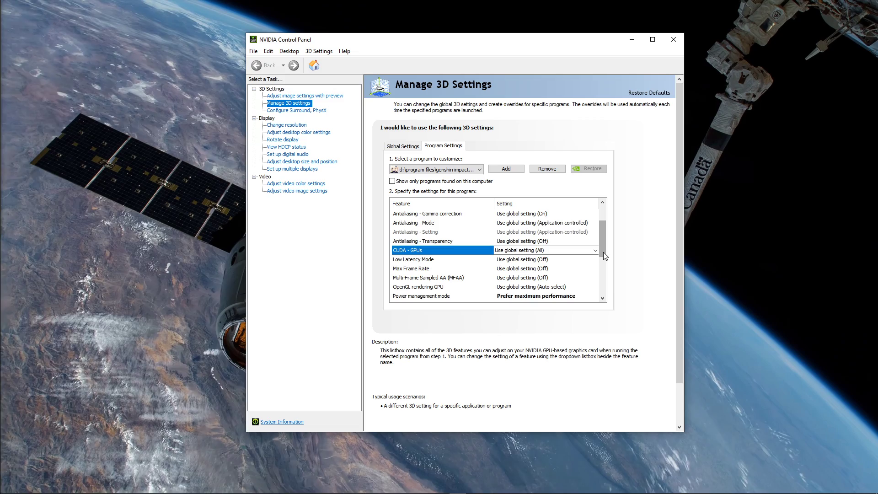
drag(603, 253, 603, 278)
click(554, 233)
click(553, 233)
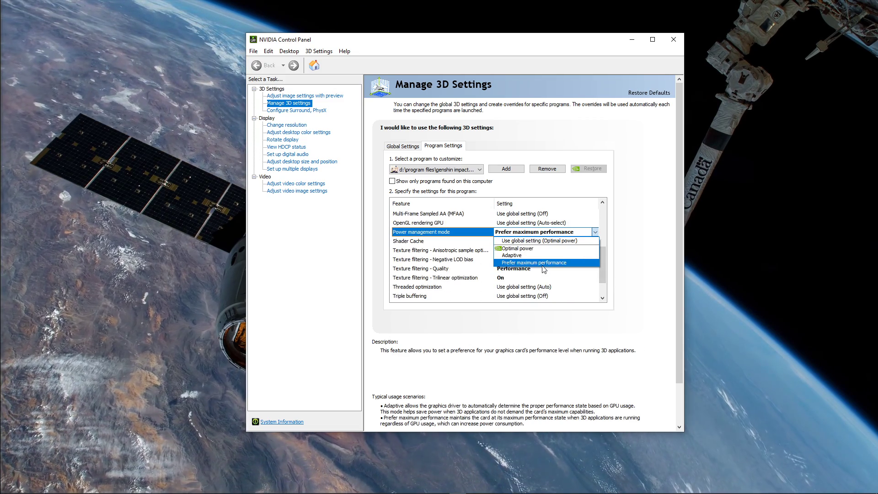
click(542, 263)
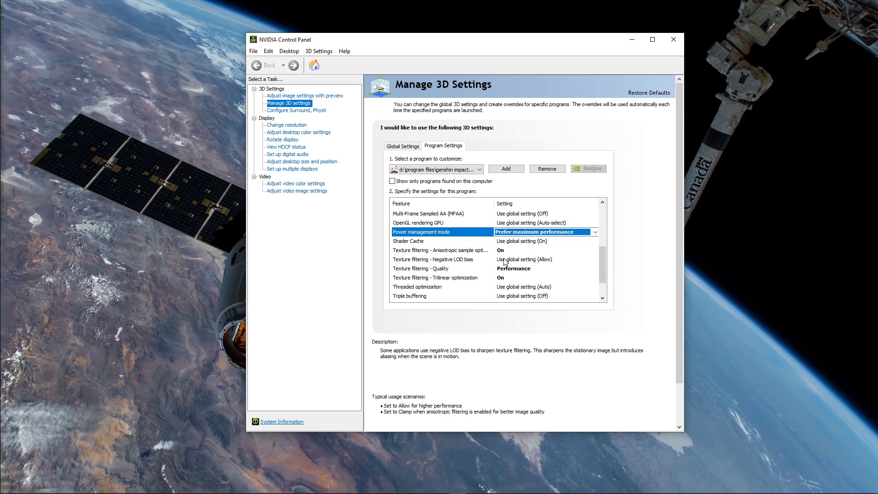
click(505, 270)
click(505, 269)
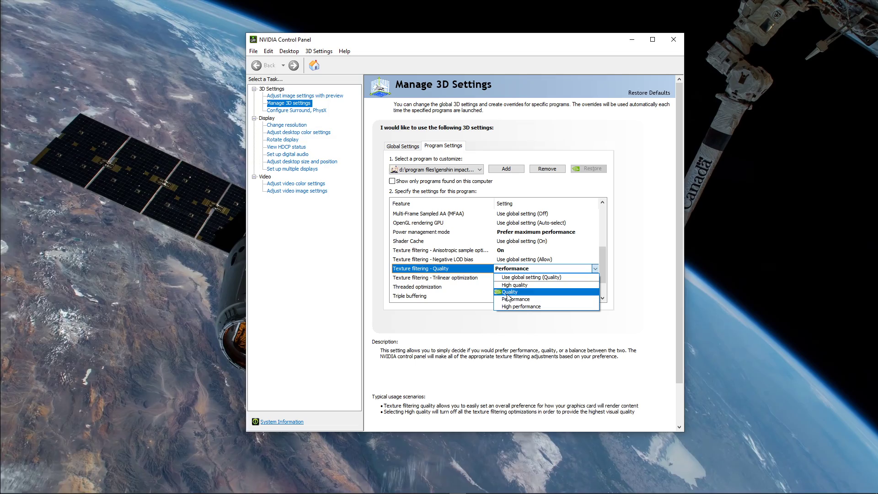